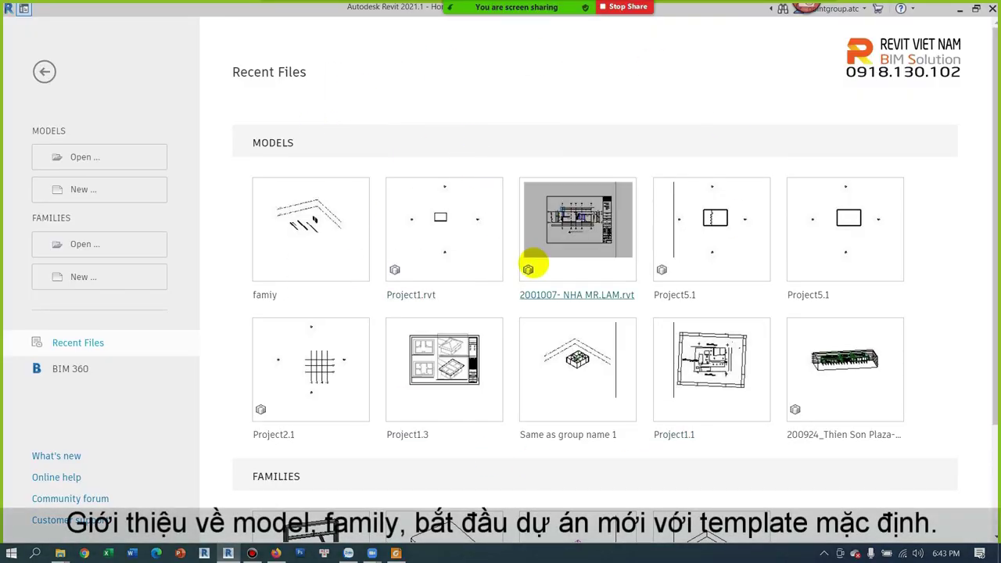
# Start a new project and pick the Metric-Architectural Template as the template file.
pyautogui.scroll(-2, 440, 263)
pyautogui.scroll(2, 560, 248)
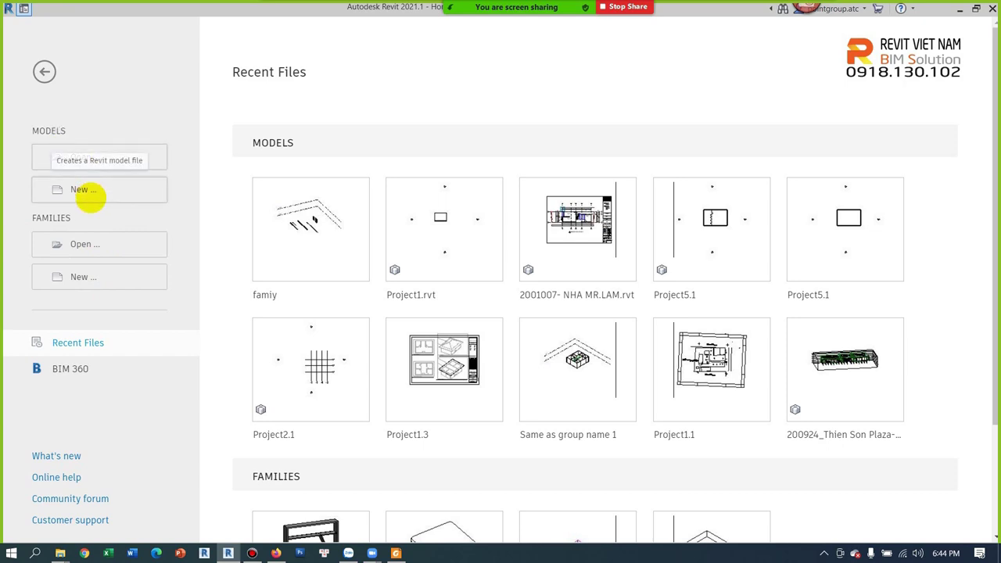
pyautogui.click(91, 191)
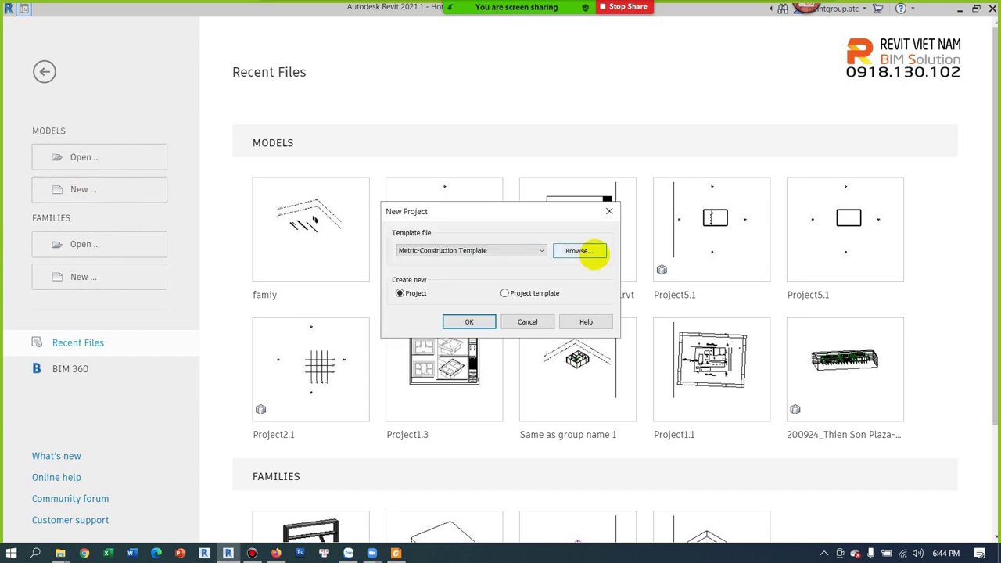
pyautogui.click(500, 250)
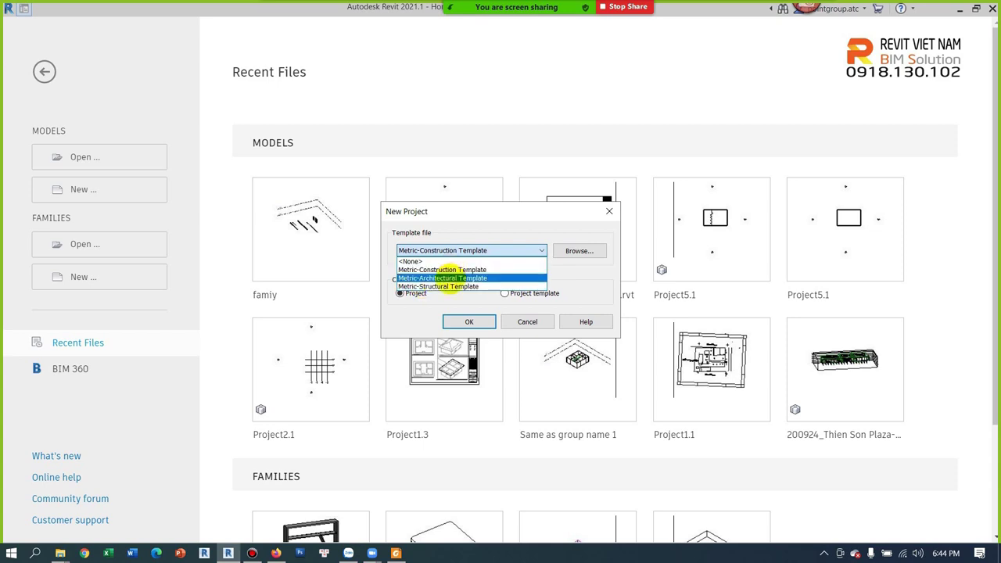
pyautogui.click(440, 277)
pyautogui.click(469, 250)
pyautogui.click(466, 278)
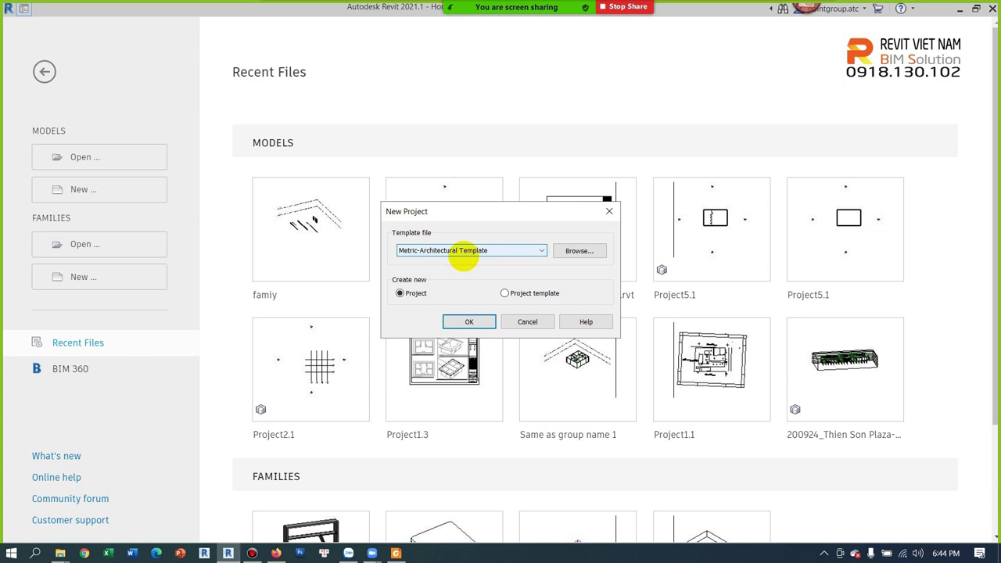
pyautogui.click(463, 249)
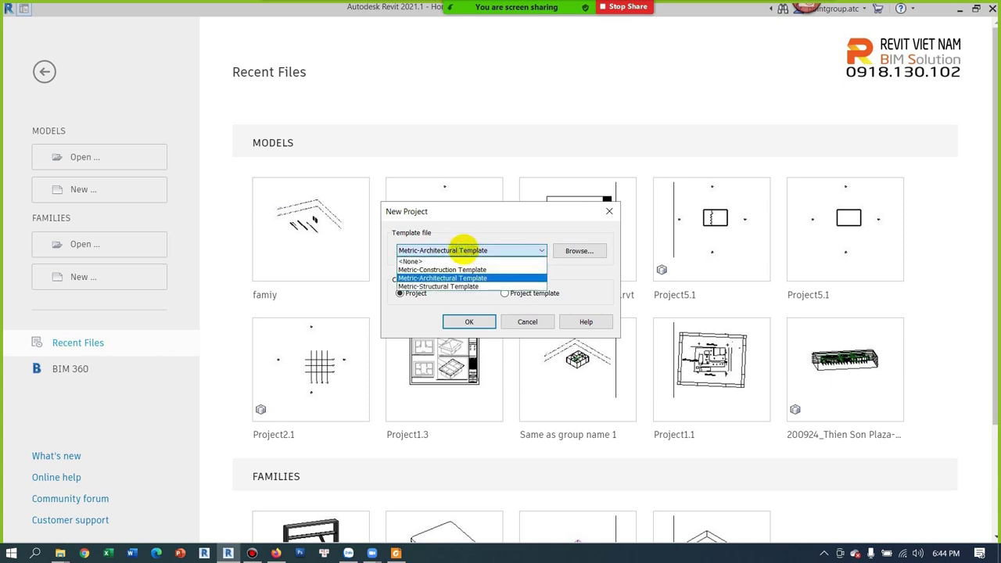
pyautogui.click(463, 247)
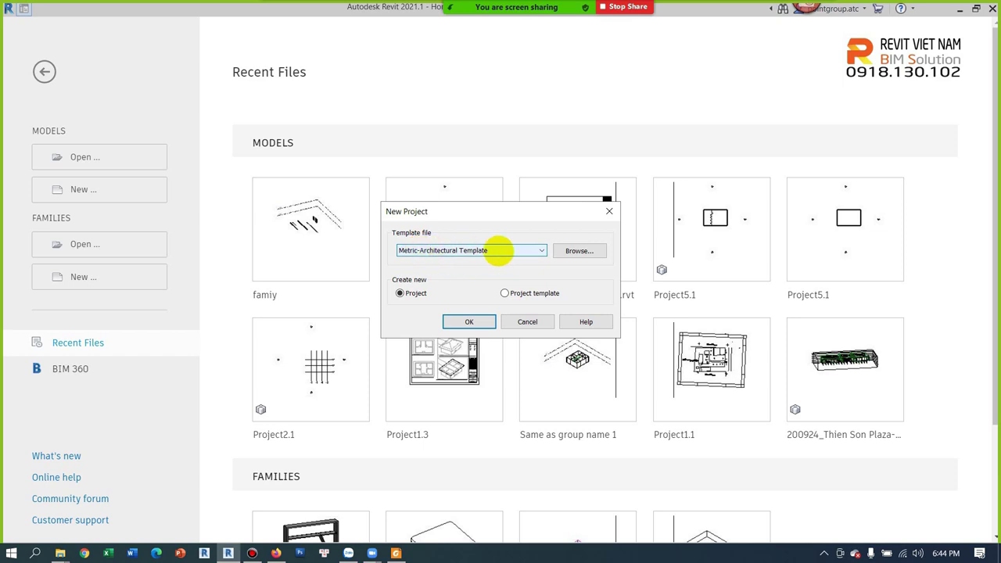
# Keep Project as the type to create, cancel browsing, and confirm the new project.
pyautogui.click(406, 292)
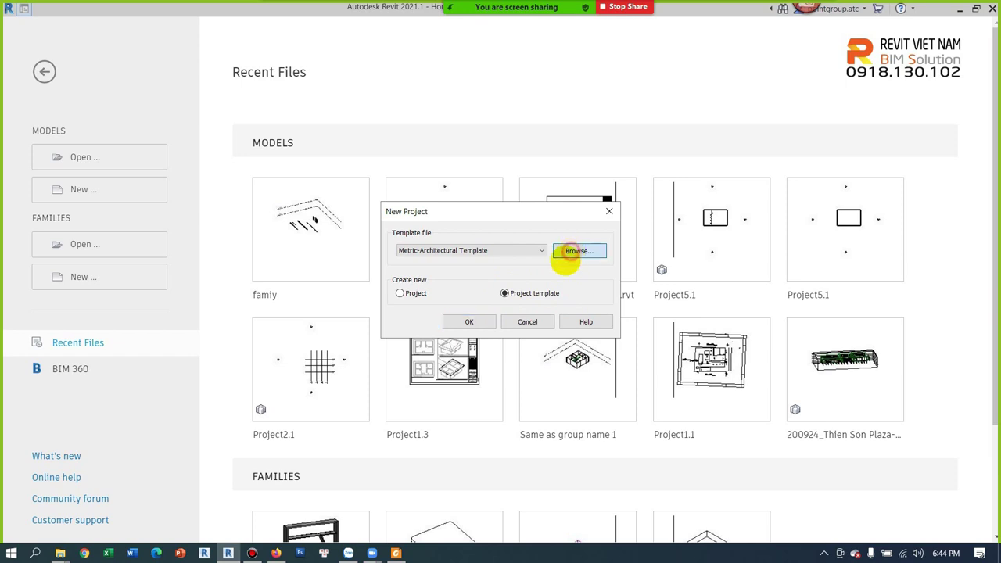
pyautogui.click(578, 250)
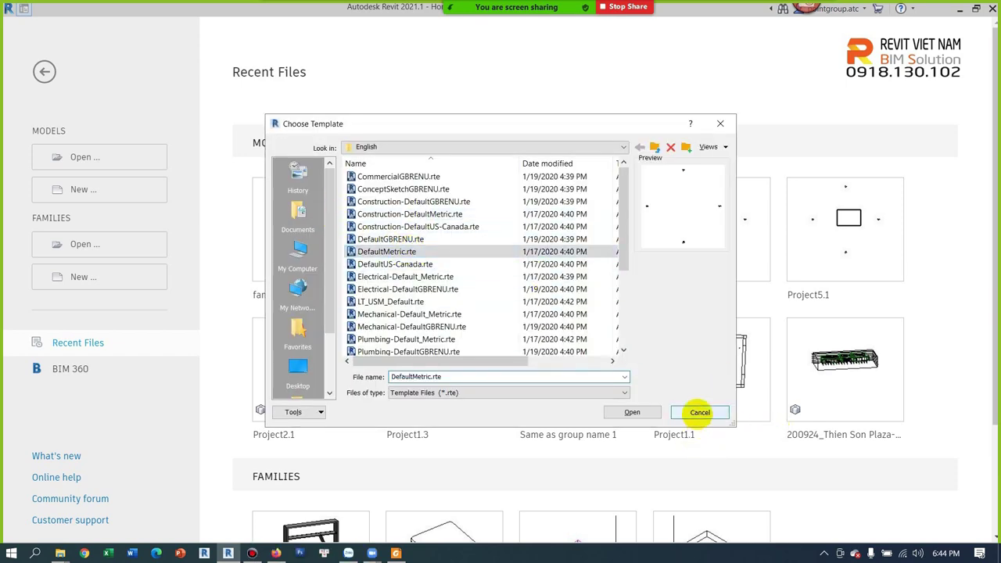
pyautogui.click(699, 412)
pyautogui.click(400, 292)
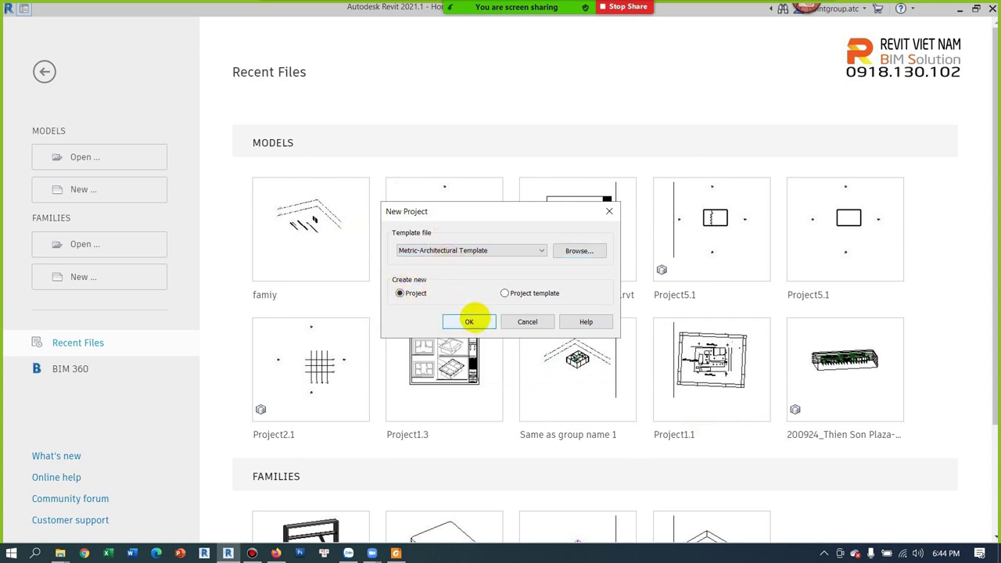
pyautogui.click(469, 321)
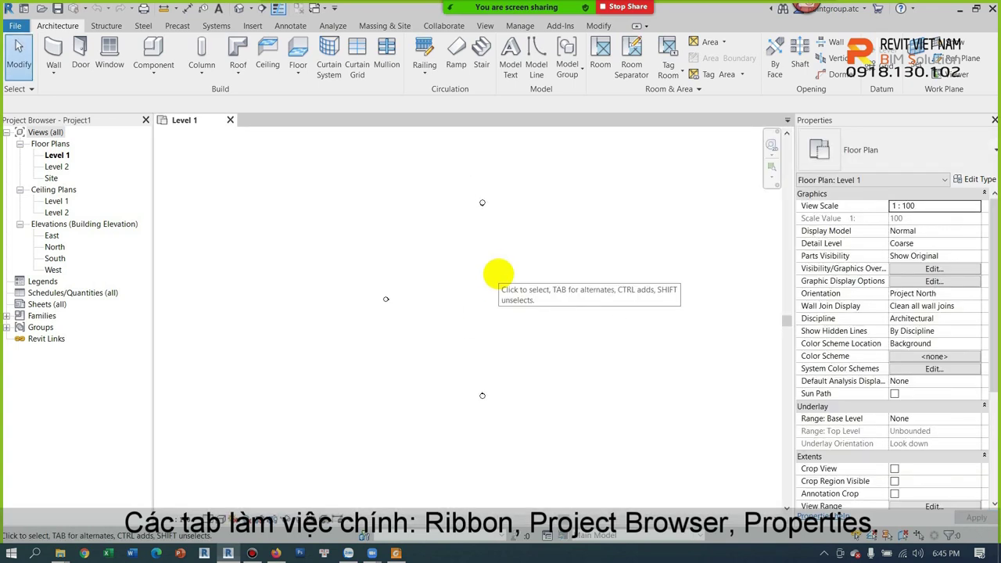
# Pan and zoom the empty Level 1 plan to recentre the elevation markers.
pyautogui.scroll(-2, 498, 274)
pyautogui.moveTo(498, 274); pyautogui.dragTo(474, 274, button='middle')
pyautogui.scroll(-1, 474, 274)
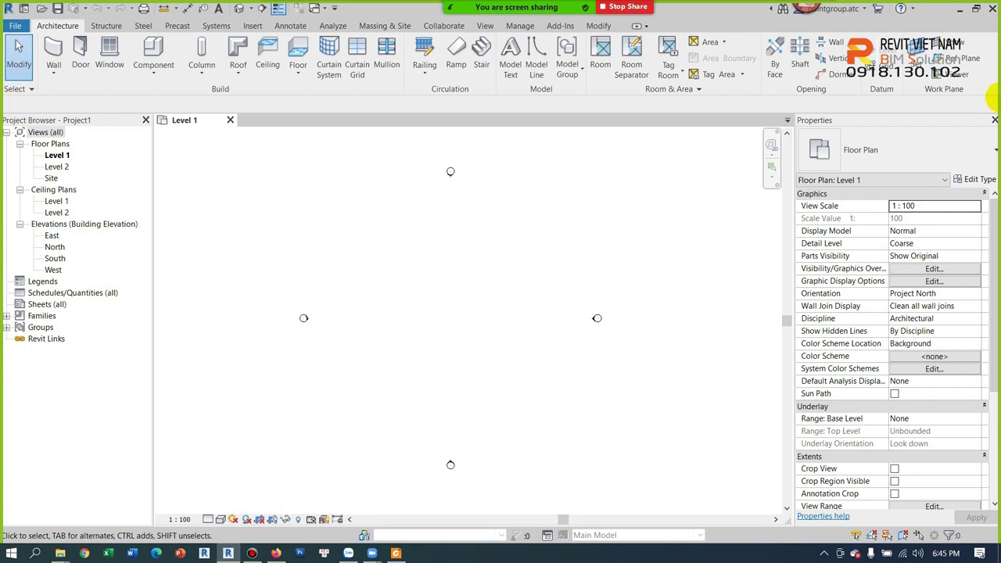
pyautogui.click(320, 15)
pyautogui.click(217, 116)
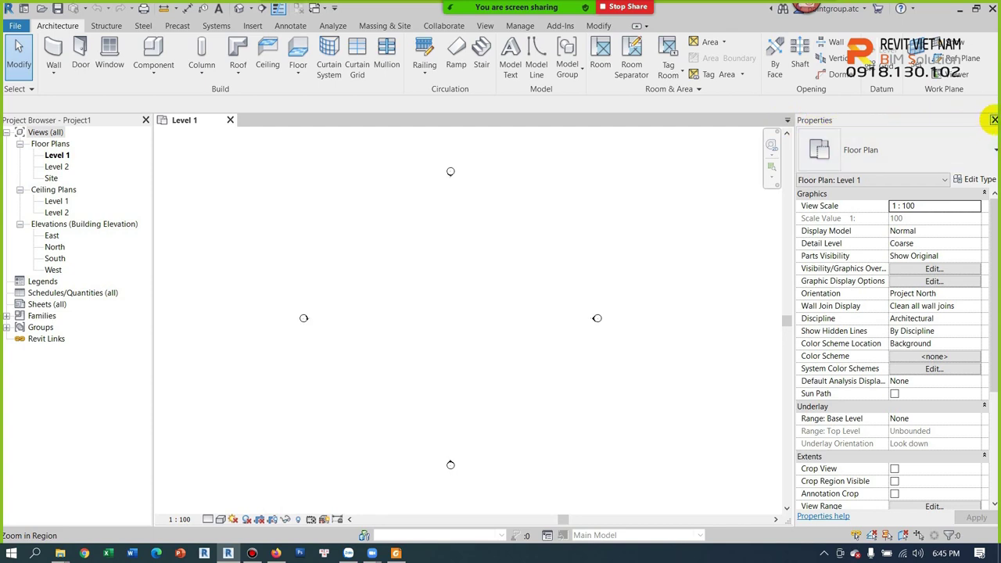
# Close Properties and Project Browser, then re-enable Project Browser from View > User Interface.
pyautogui.click(993, 120)
pyautogui.click(145, 119)
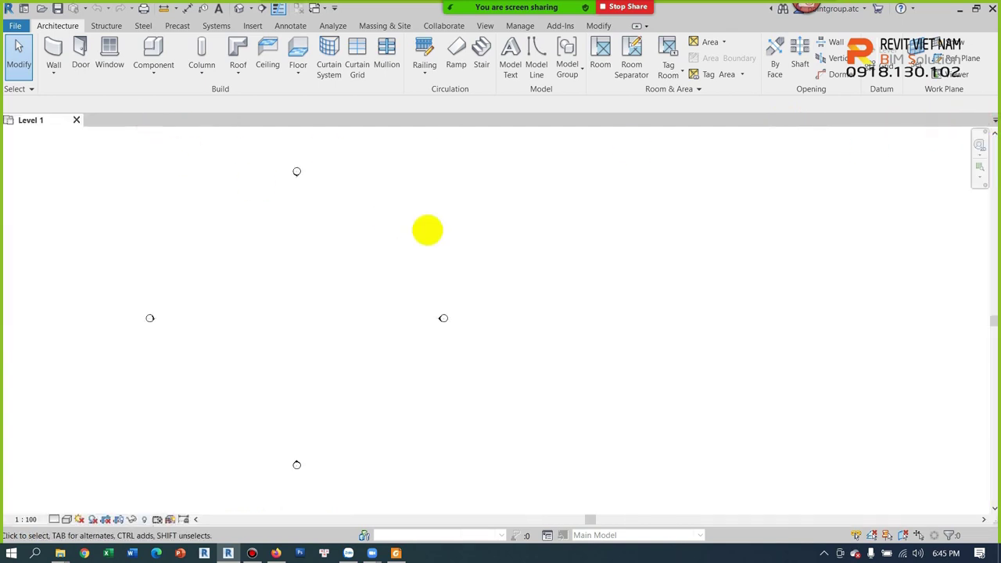
pyautogui.scroll(-1, 469, 238)
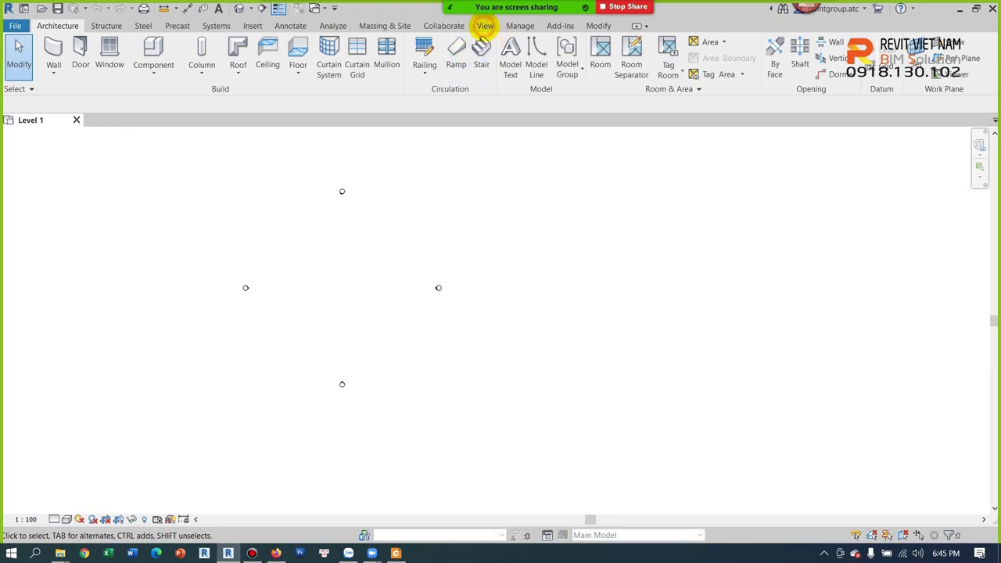
pyautogui.click(483, 26)
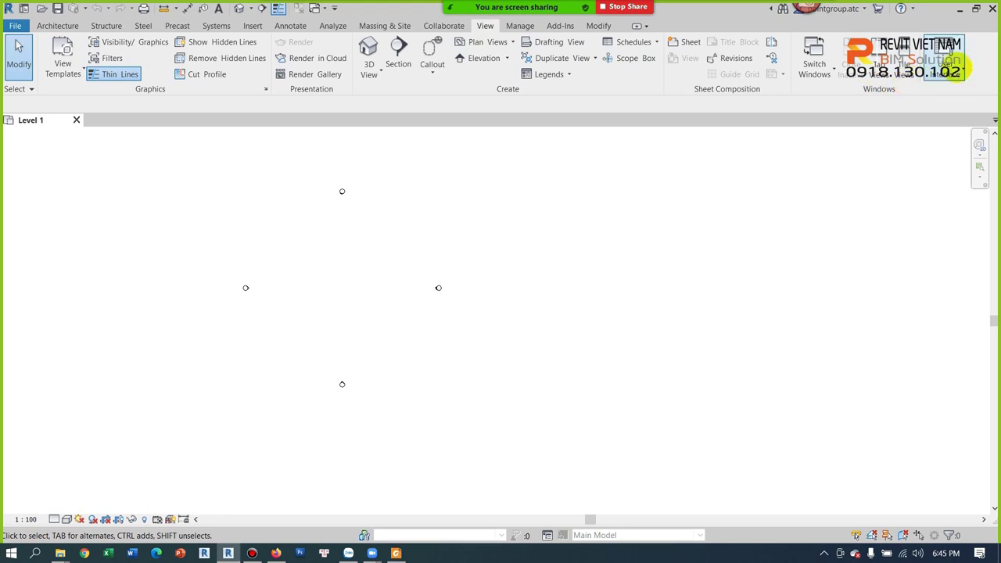
pyautogui.click(952, 67)
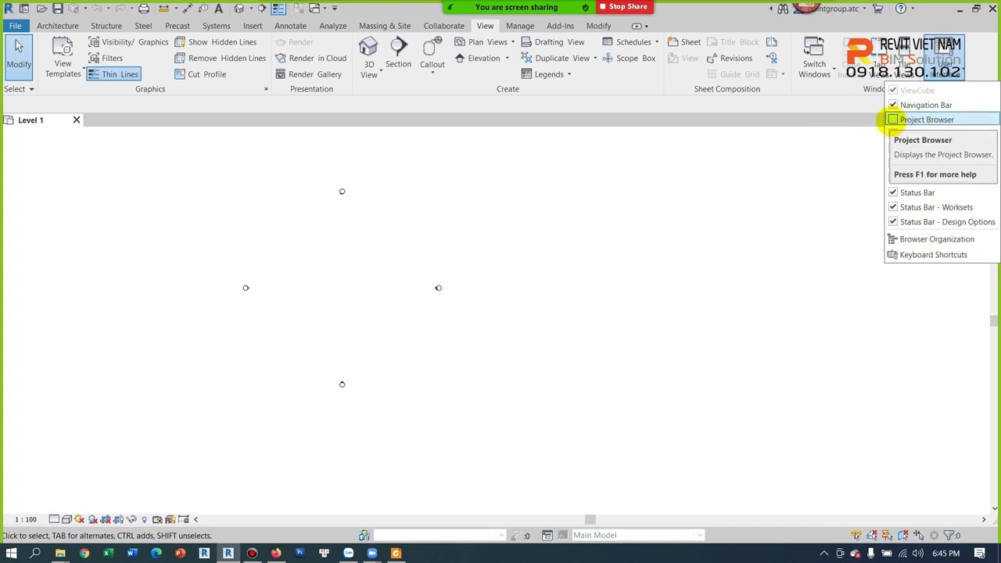
pyautogui.click(892, 120)
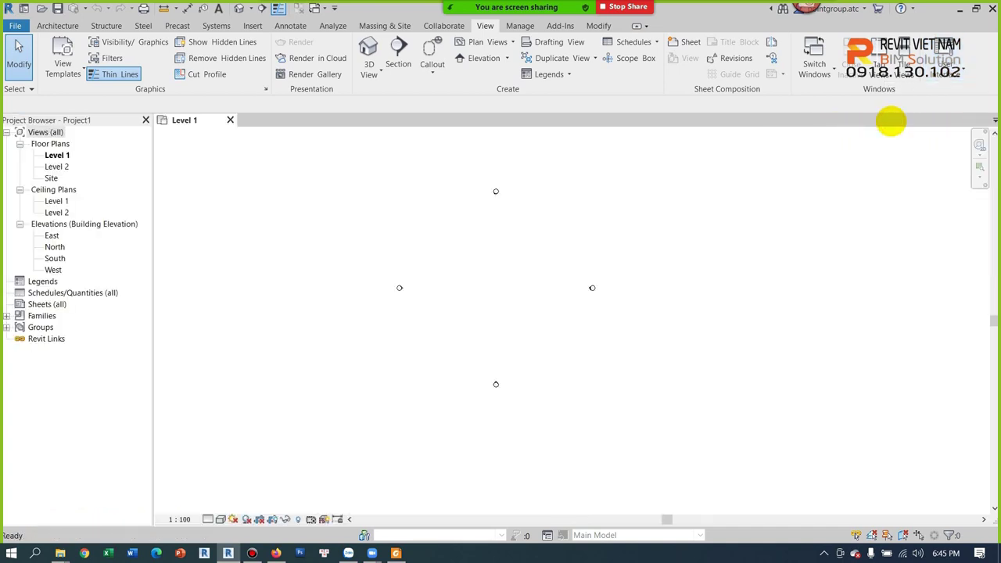
# Re-enable Properties, redock it on the right narrower, and widen the Project Browser.
pyautogui.click(948, 58)
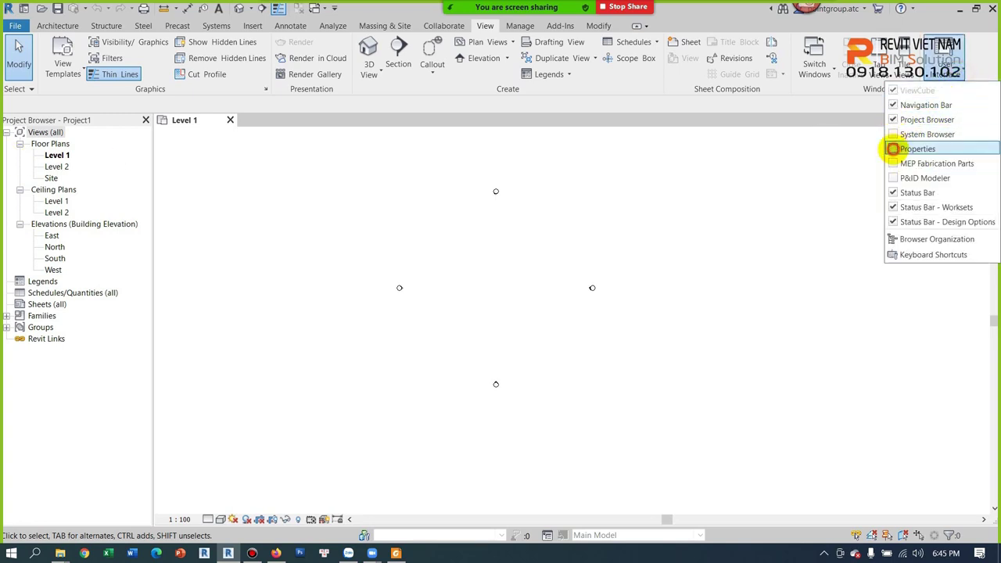
pyautogui.click(892, 149)
pyautogui.moveTo(889, 120)
pyautogui.mouseDown()
pyautogui.moveTo(570, 179)
pyautogui.moveTo(992, 177)
pyautogui.mouseUp()
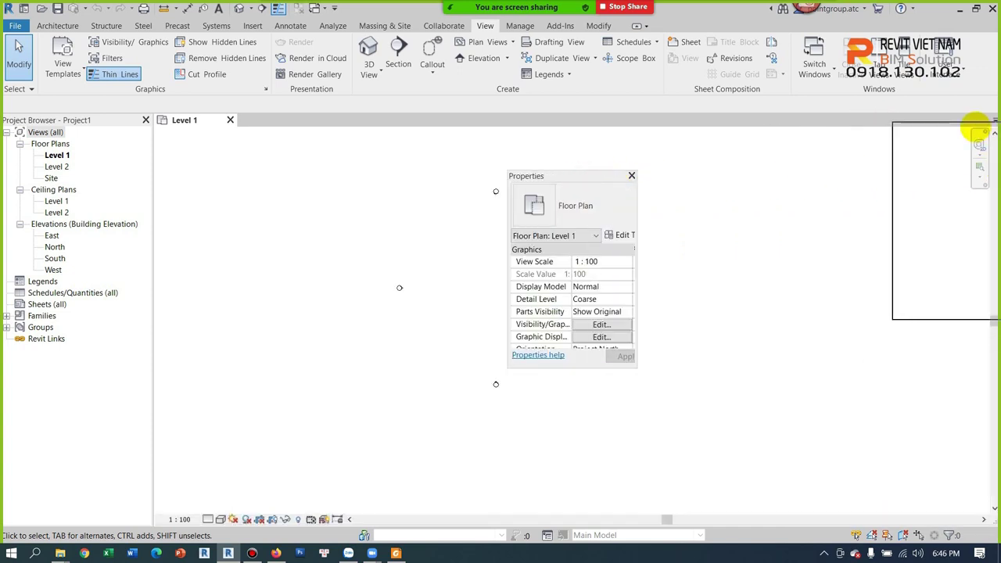
pyautogui.moveTo(991, 161)
pyautogui.mouseDown()
pyautogui.moveTo(992, 119)
pyautogui.moveTo(986, 281)
pyautogui.mouseUp()
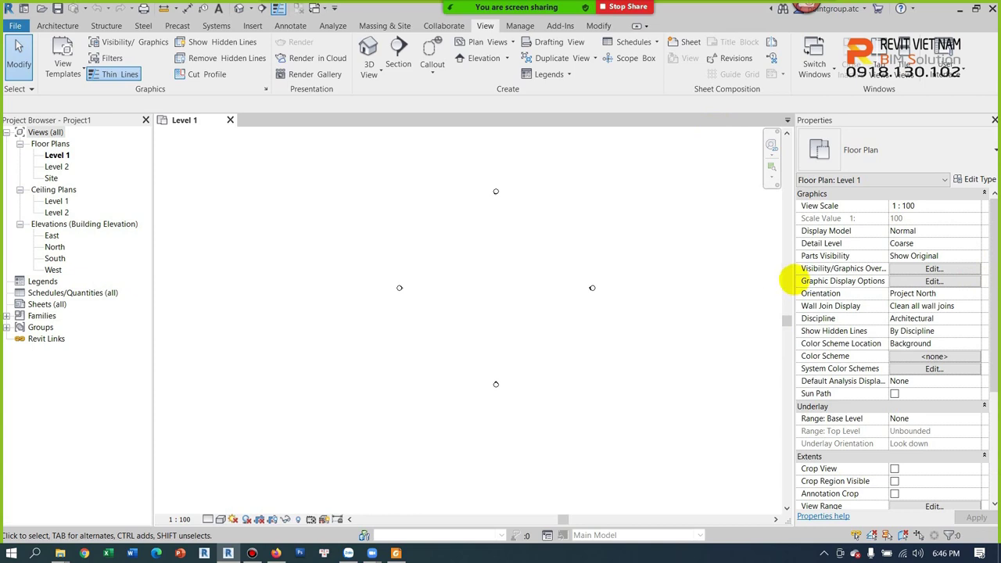
pyautogui.moveTo(792, 282); pyautogui.dragTo(821, 281)
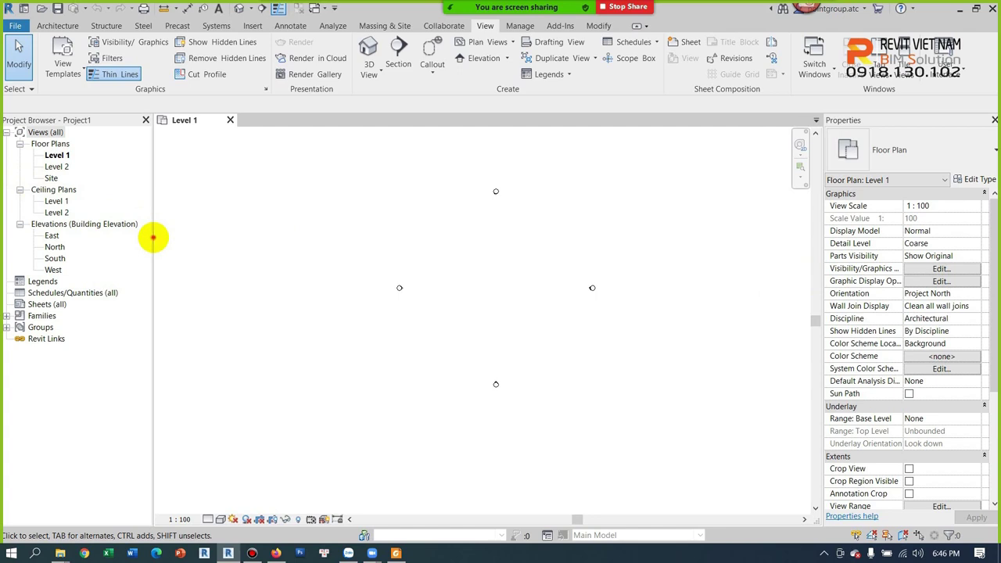
pyautogui.moveTo(153, 237); pyautogui.dragTo(177, 230)
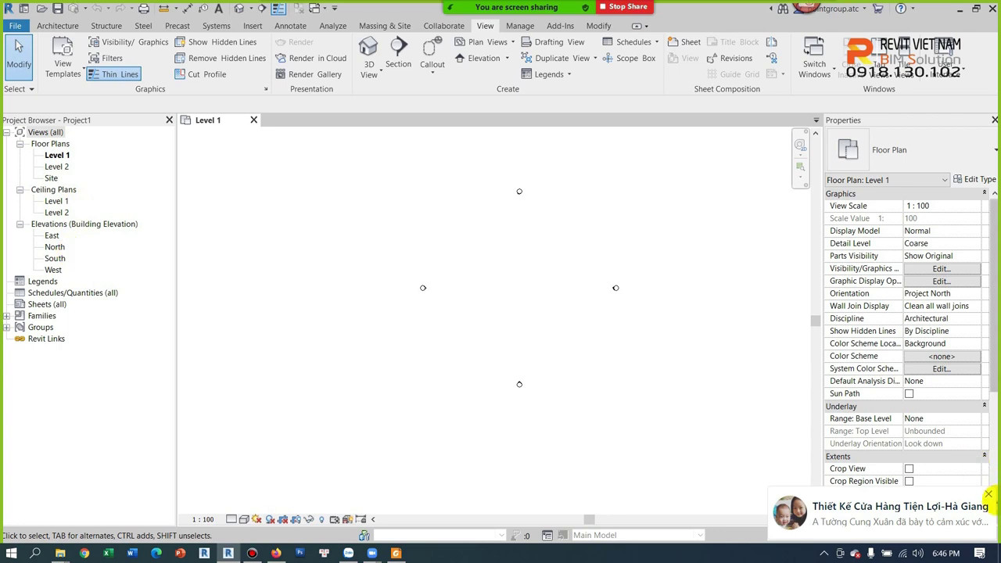
# Dismiss the desktop notification and close the system tray popup.
pyautogui.click(988, 493)
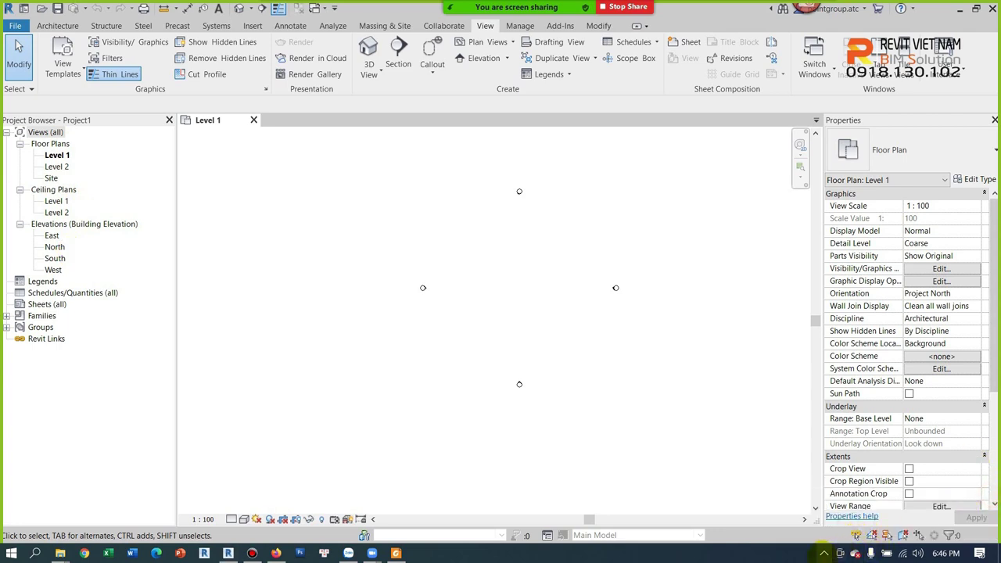
pyautogui.click(824, 553)
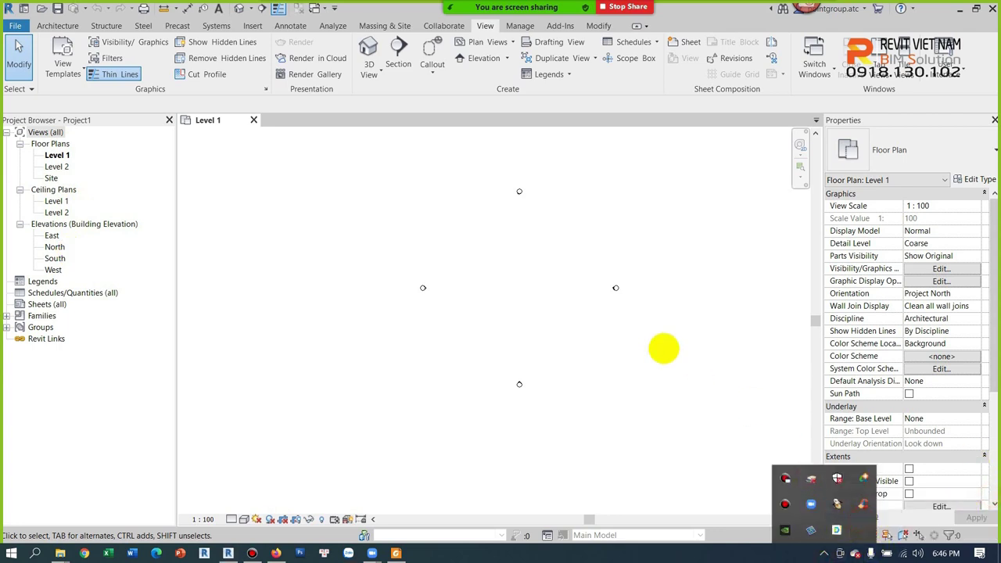
pyautogui.click(663, 347)
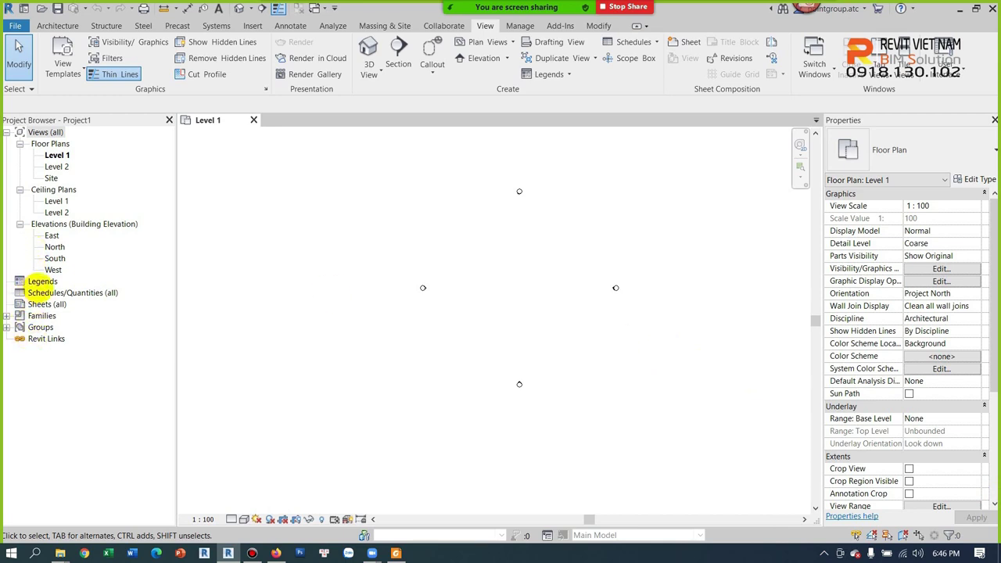
# Expand Legends, Sheets (all) and Families in the Project Browser, then show the Structure tools.
pyautogui.click(44, 281)
pyautogui.click(47, 305)
pyautogui.click(44, 316)
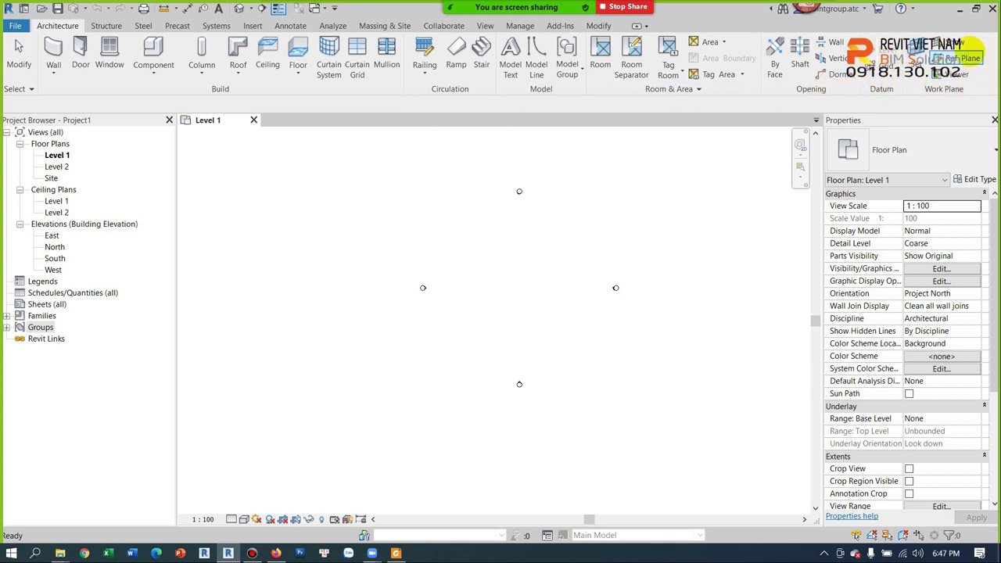
pyautogui.click(104, 25)
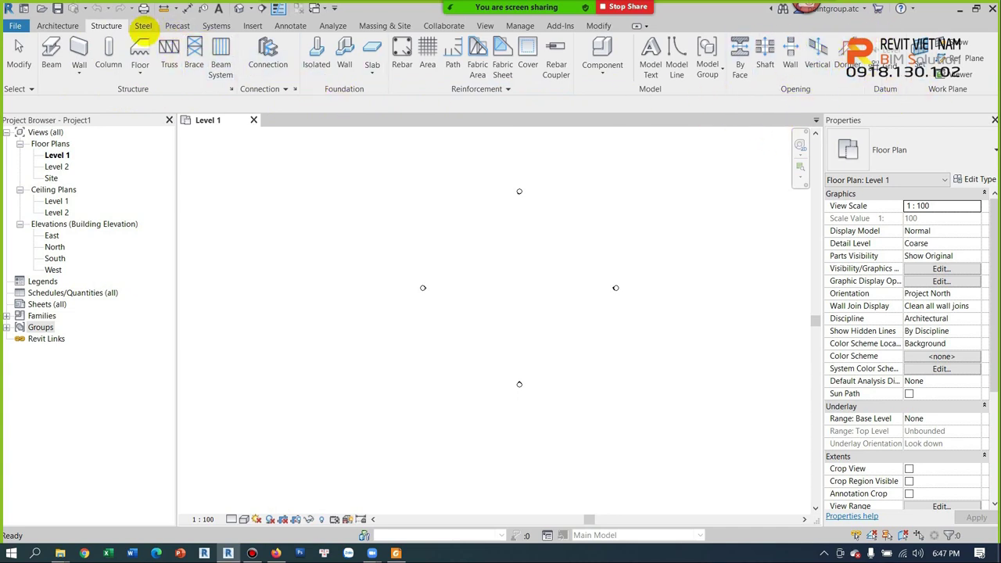
# Switch between the Steel and Precast tabs, ending on the Precast tools.
pyautogui.click(143, 26)
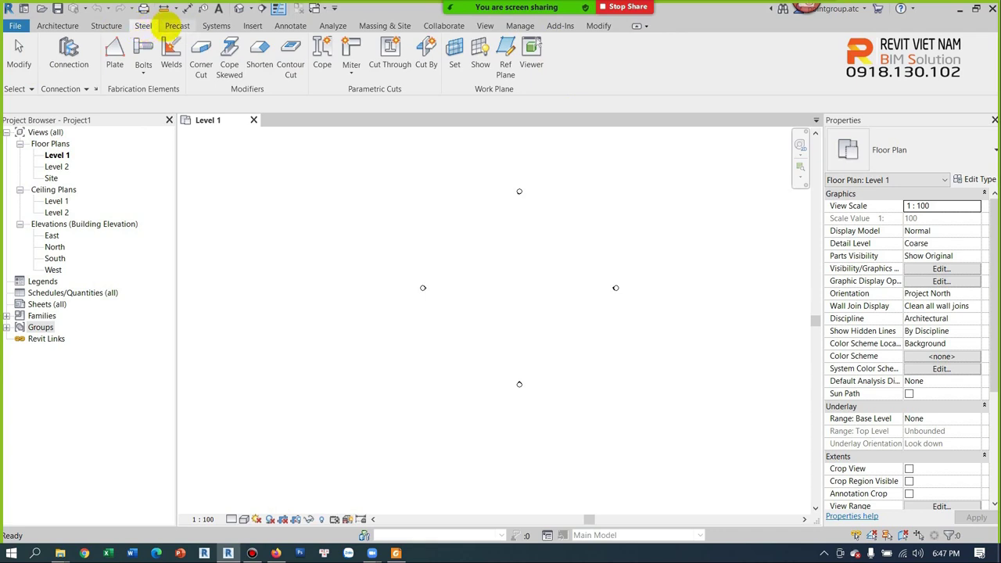
pyautogui.click(179, 25)
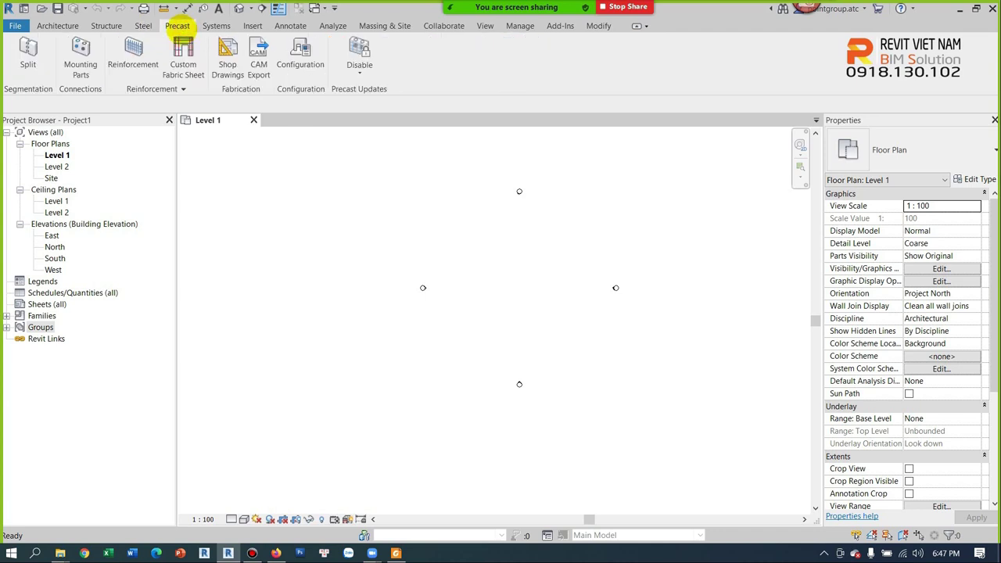
pyautogui.click(141, 25)
pyautogui.click(178, 25)
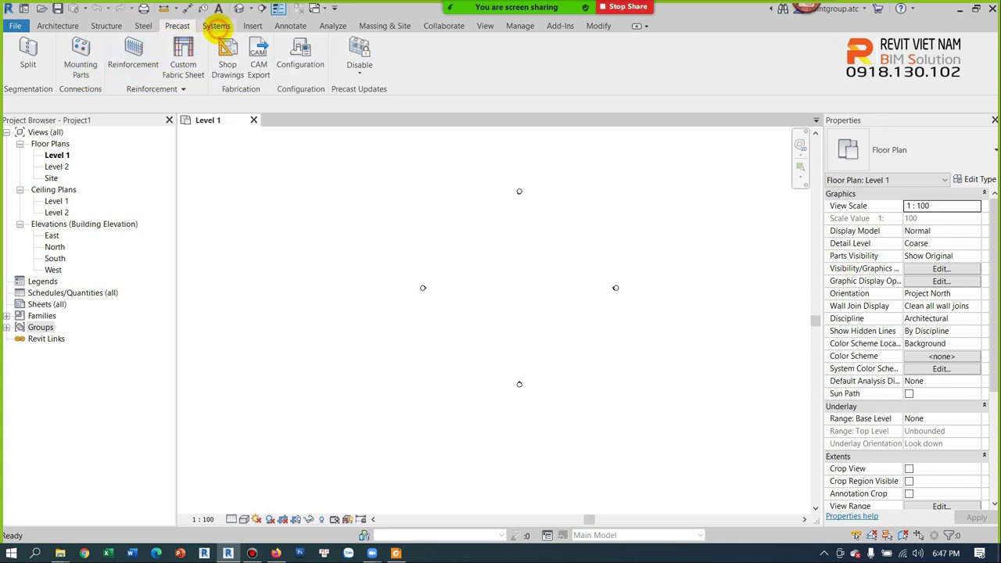
# Review the Systems tab and its Device list, then move through Insert to Annotate.
pyautogui.click(217, 26)
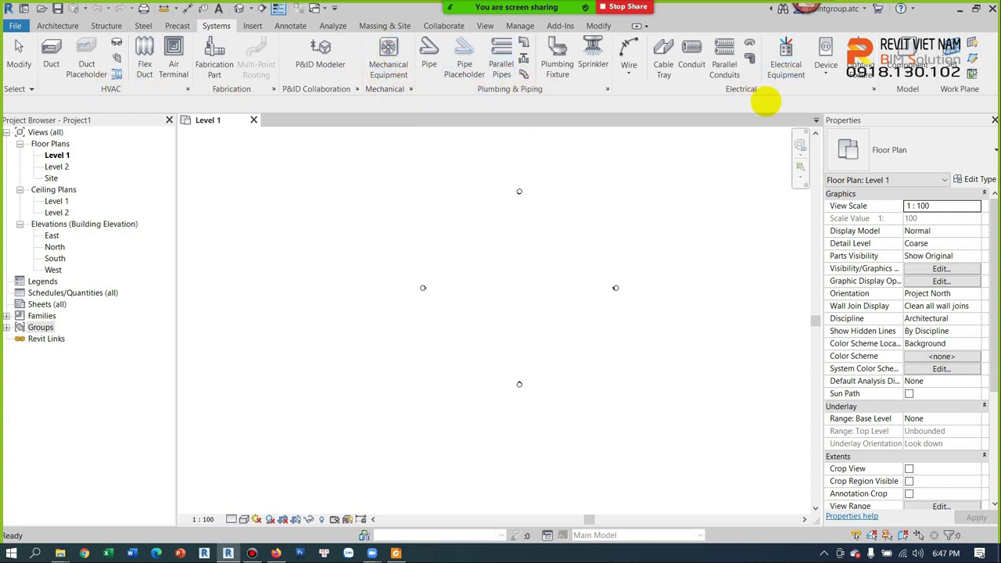
pyautogui.click(824, 72)
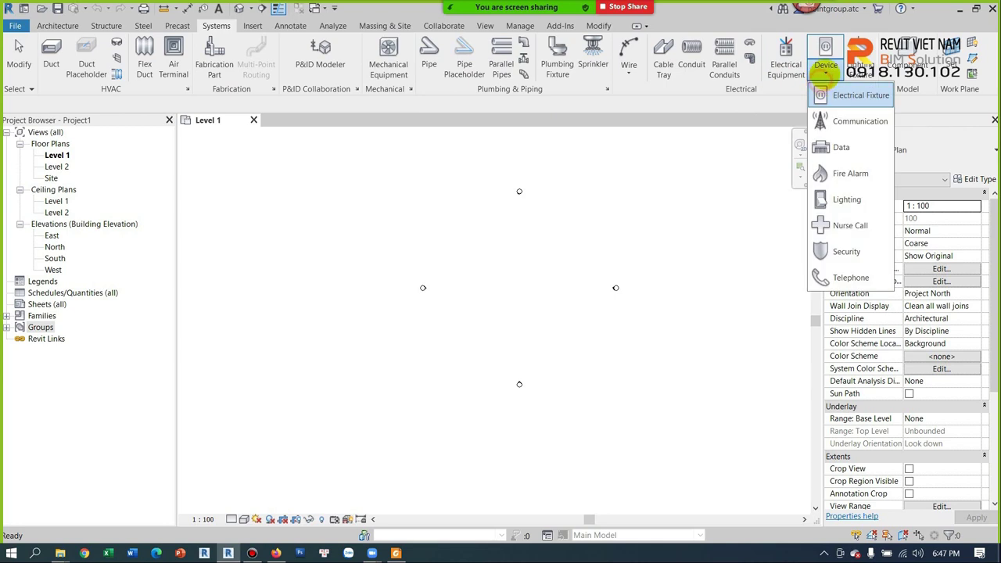
pyautogui.click(708, 225)
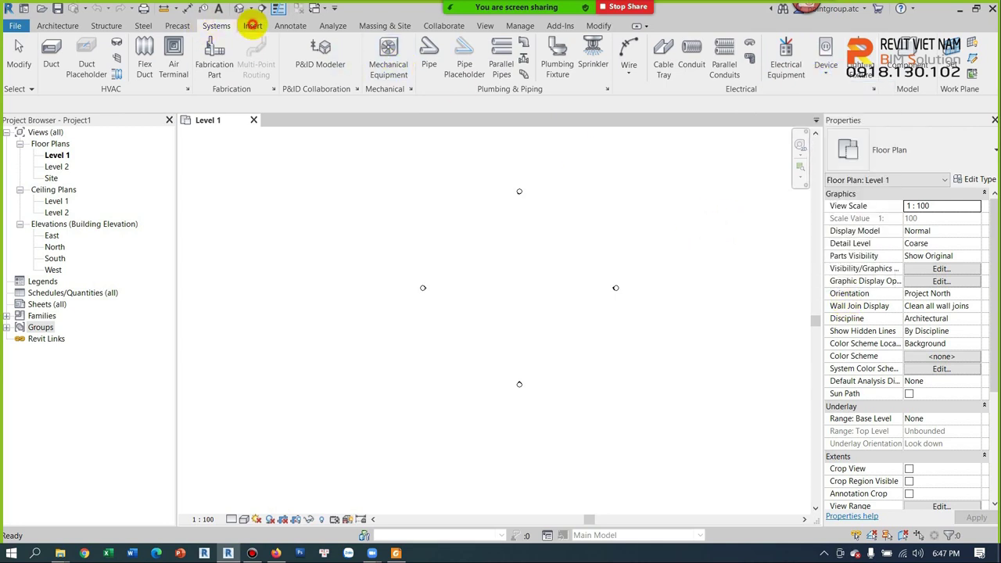
pyautogui.click(252, 25)
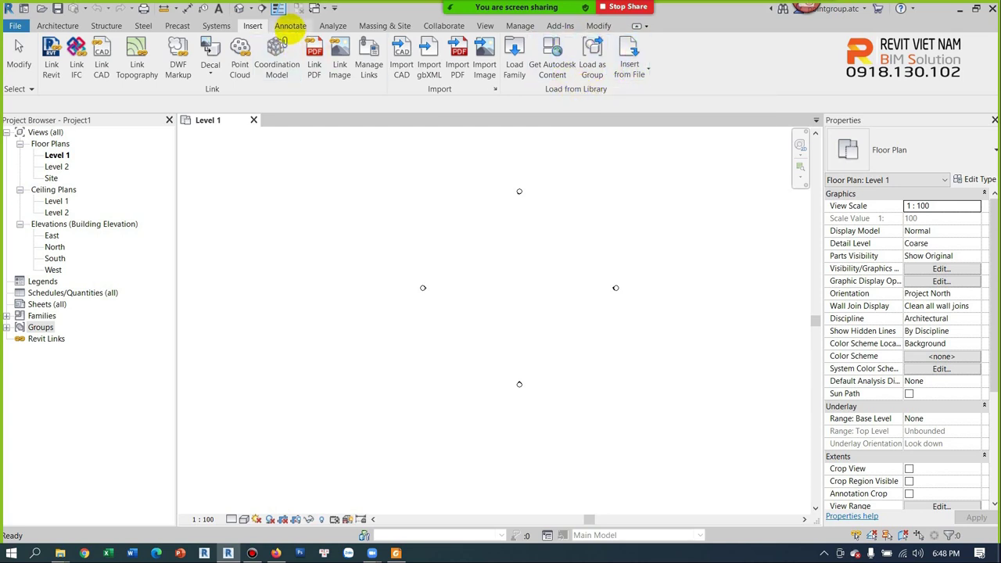
pyautogui.click(290, 25)
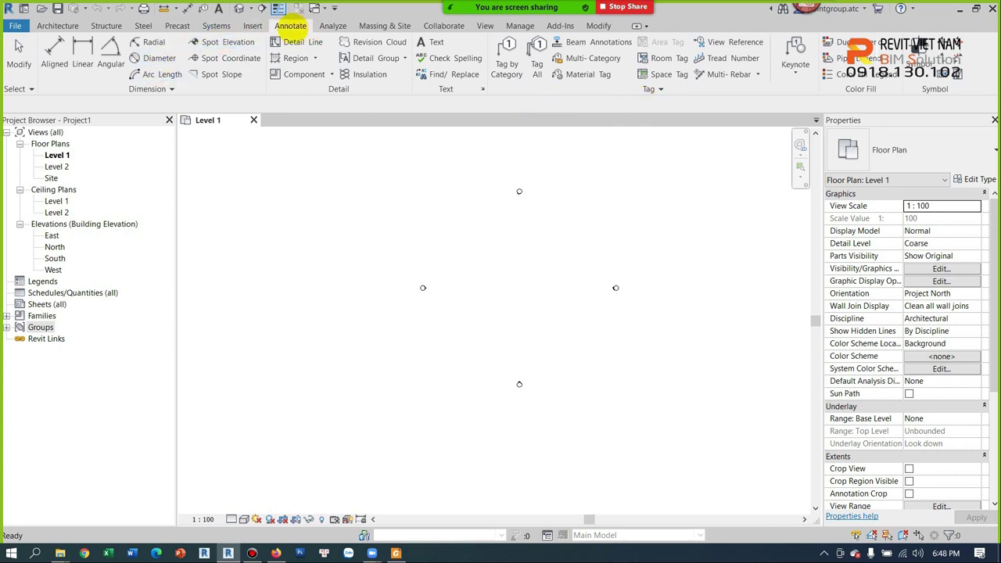
# Switch to the Analyze tab showing analytical model, spaces, zones and energy analysis tools.
pyautogui.click(331, 25)
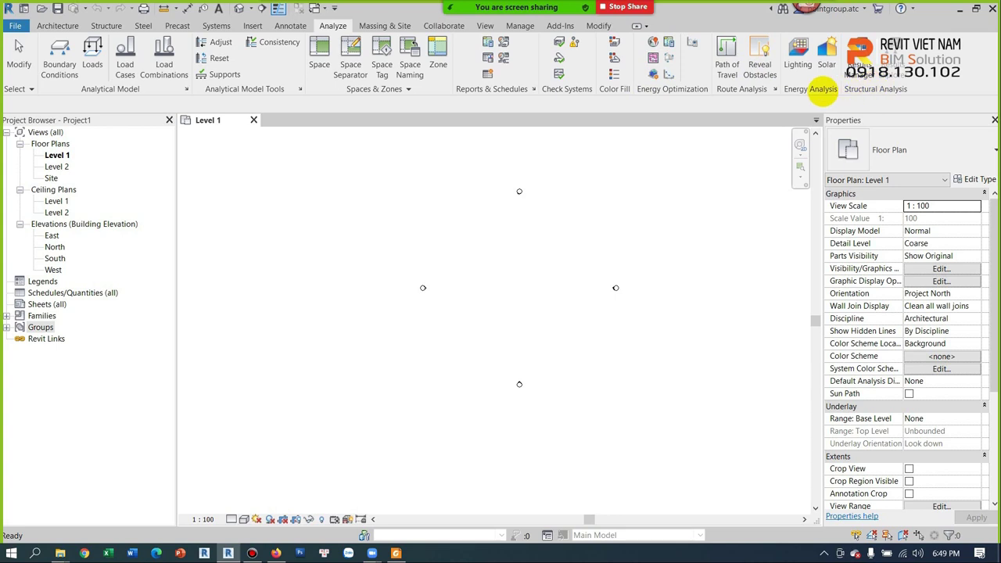
# Step through the Massing & Site, Collaborate and View tabs, ending on Manage.
pyautogui.click(377, 25)
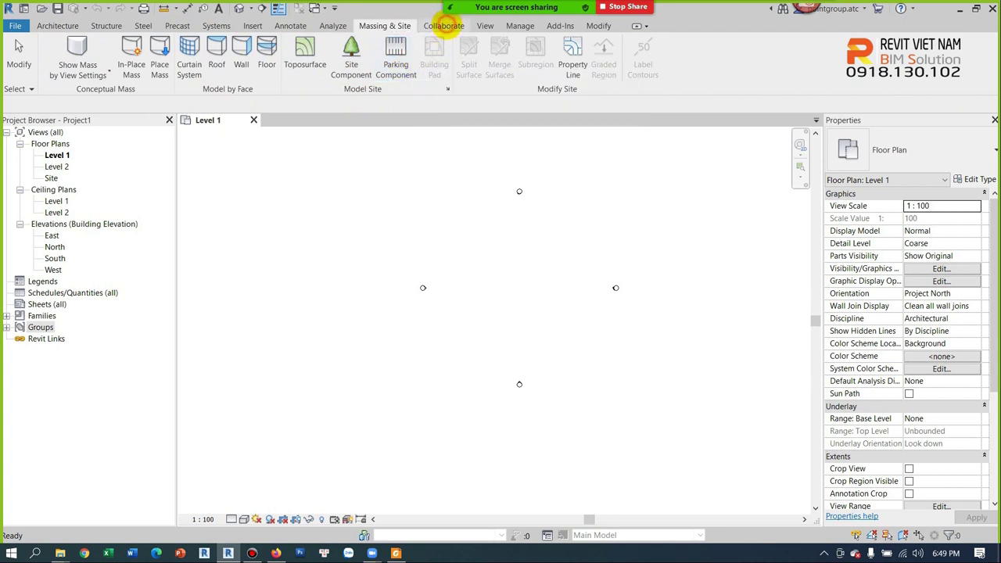
pyautogui.click(444, 25)
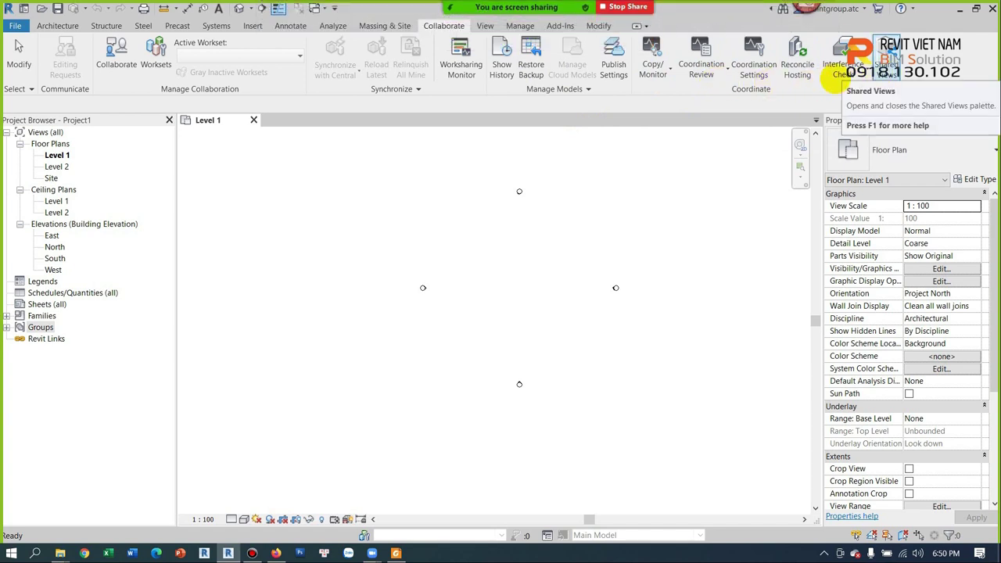
pyautogui.click(485, 26)
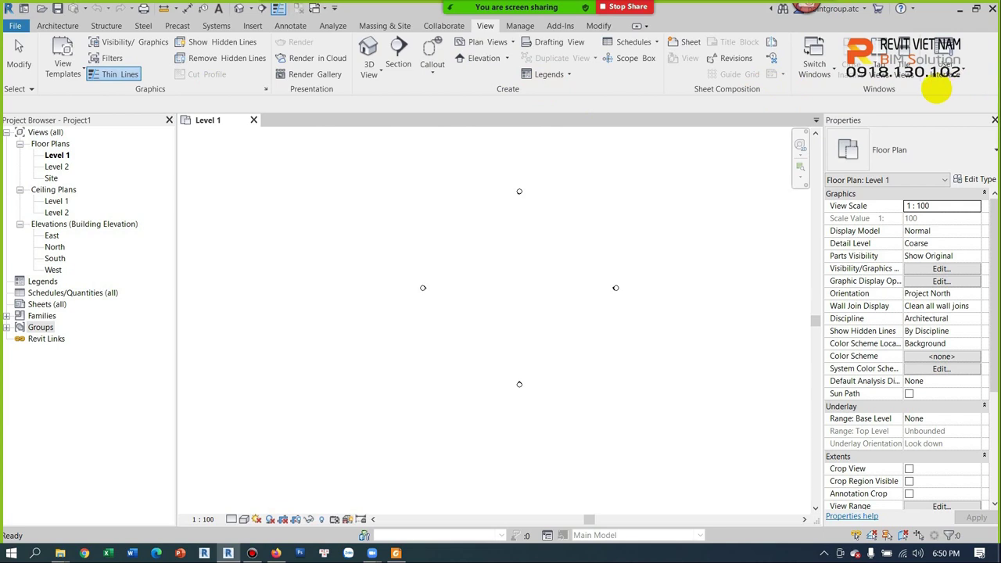
pyautogui.click(520, 26)
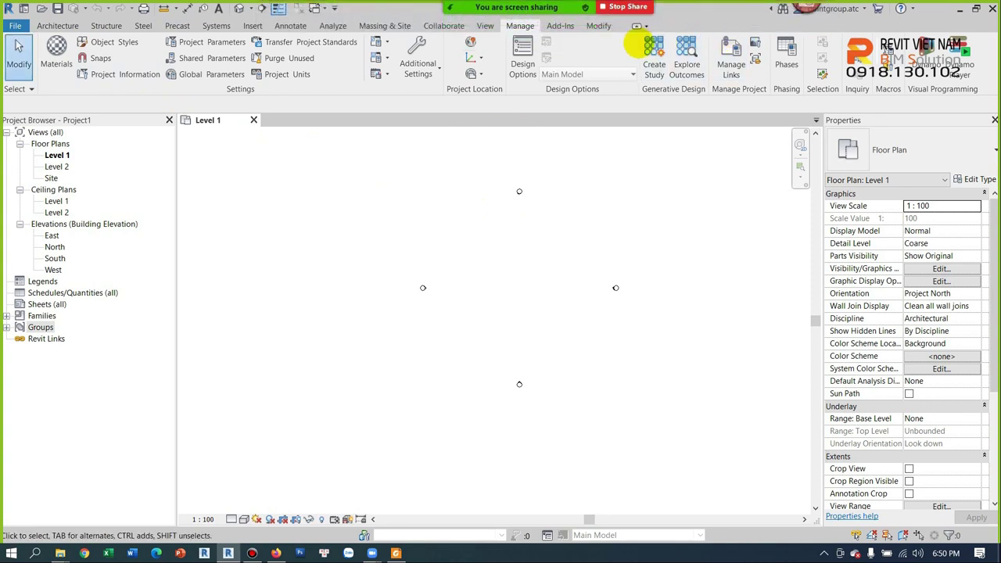
# Switch to the Add-Ins tab, then to the Modify tab.
pyautogui.click(561, 26)
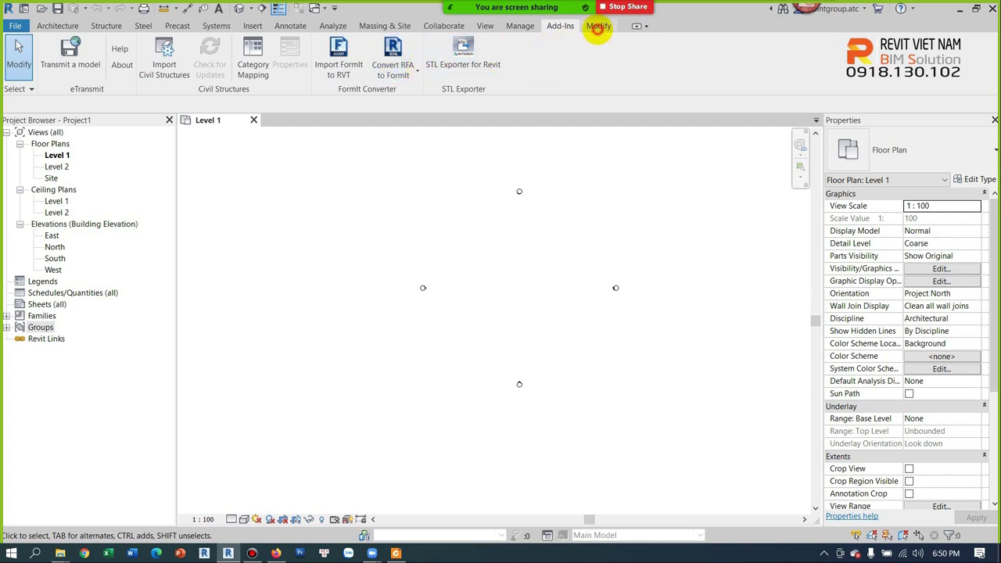
pyautogui.click(598, 26)
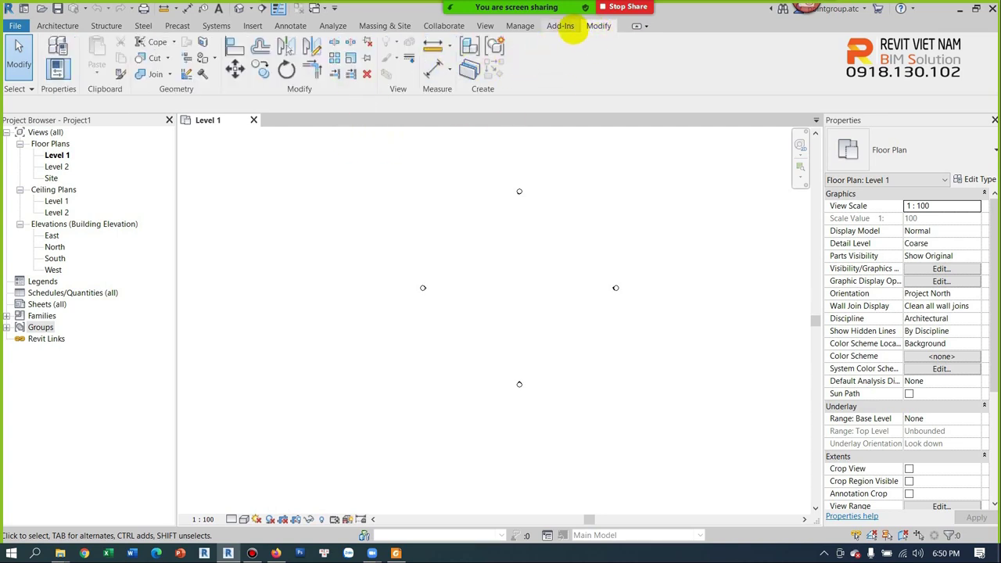